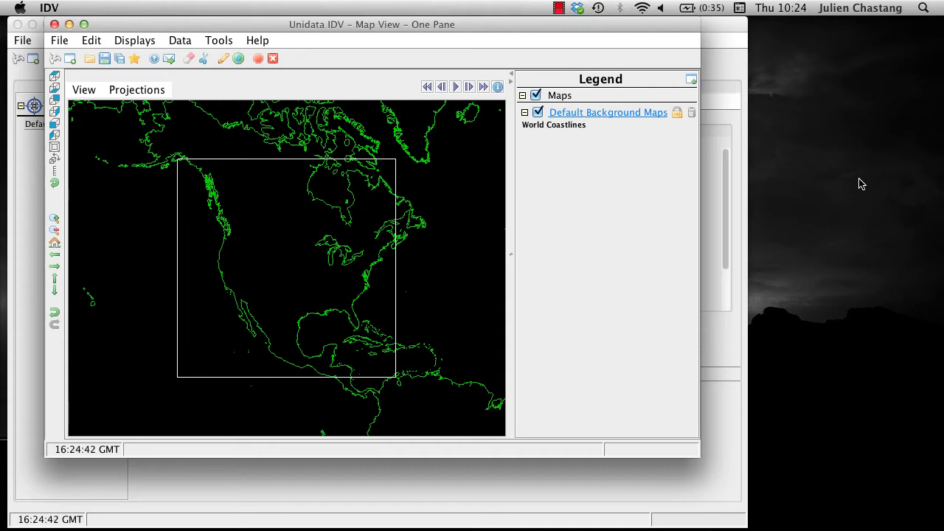
- In the Dashboard's catalog chooser, expand THREDDS > NCEP > GFS > GFS-Global 2p5deg
click(492, 496)
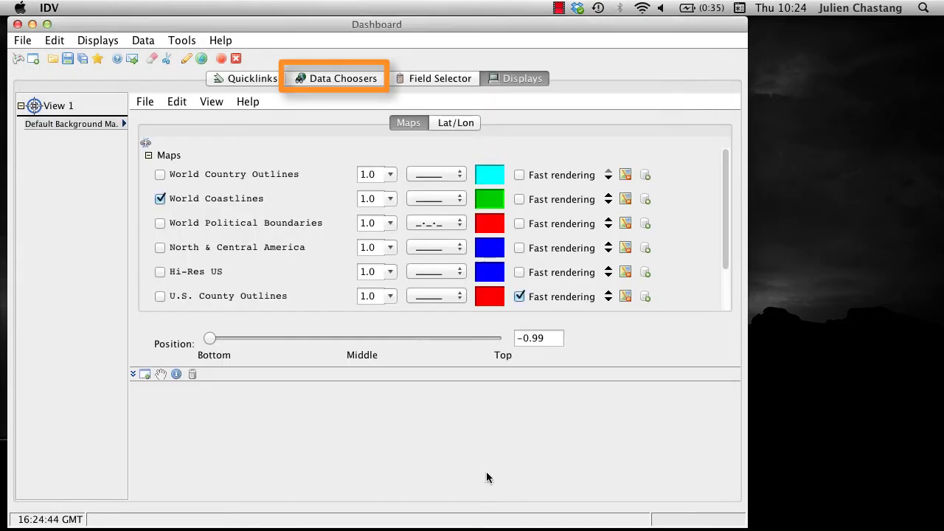
click(340, 79)
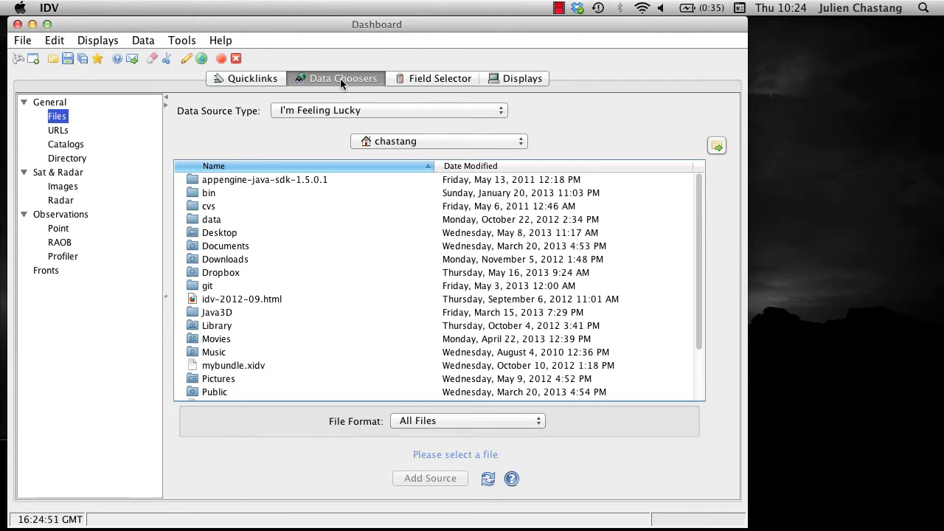
click(74, 145)
click(199, 177)
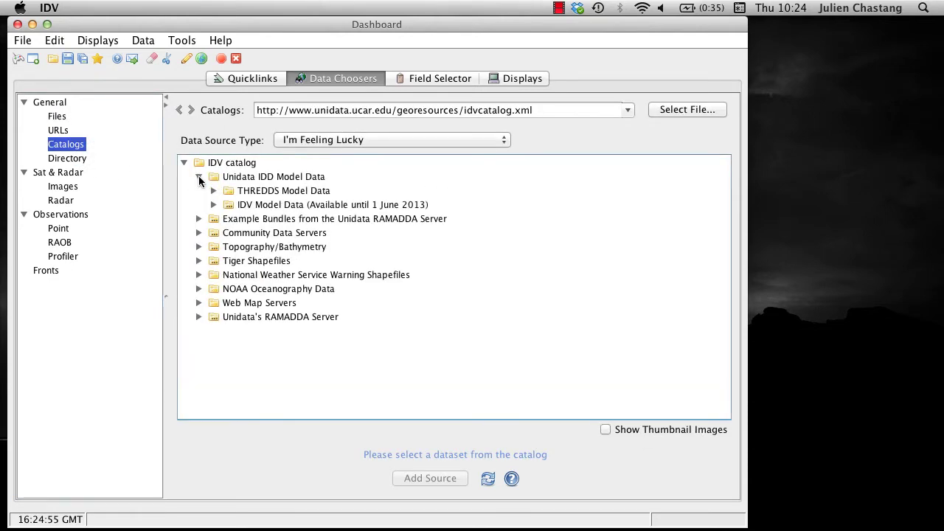
click(214, 192)
click(228, 205)
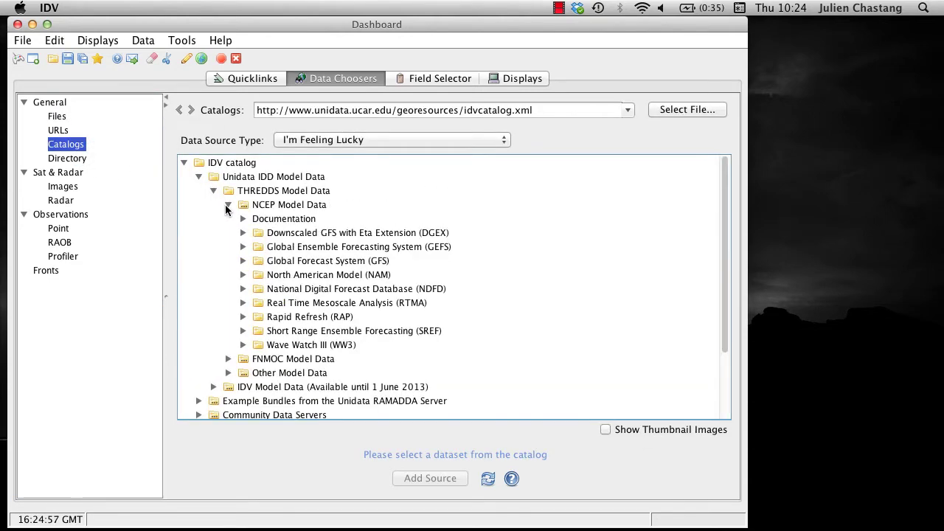
click(243, 262)
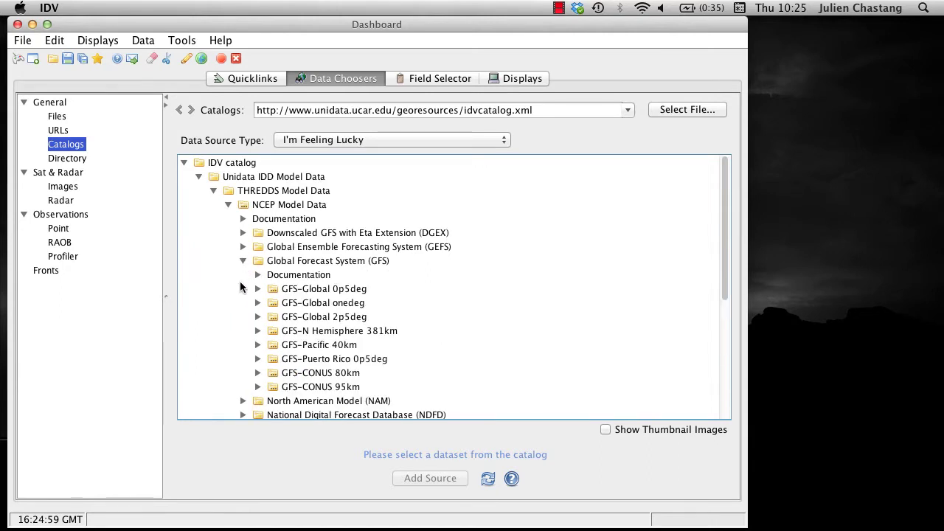
click(257, 318)
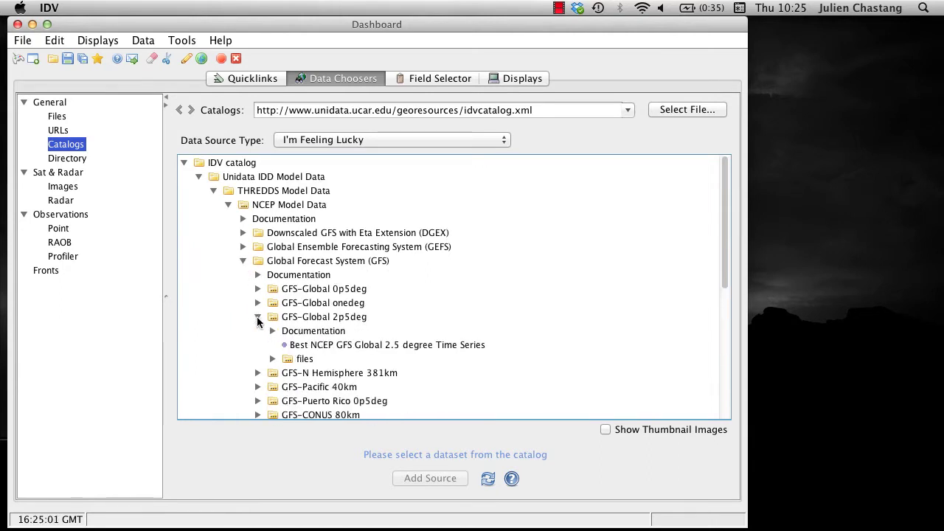
- Select the Latest GFS Global 2.5 degree file and add it as a data source
scroll(266, 318, down, 2)
click(272, 310)
scroll(273, 312, down, 3)
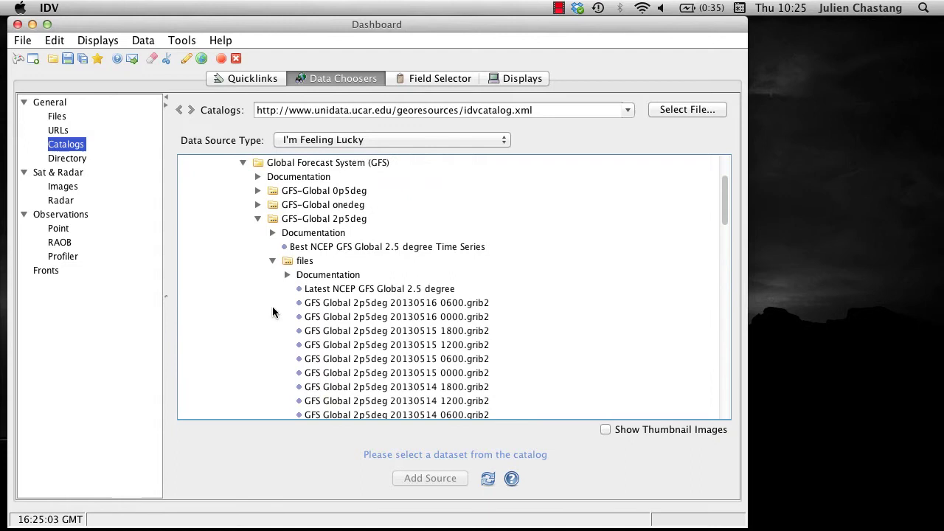
click(313, 294)
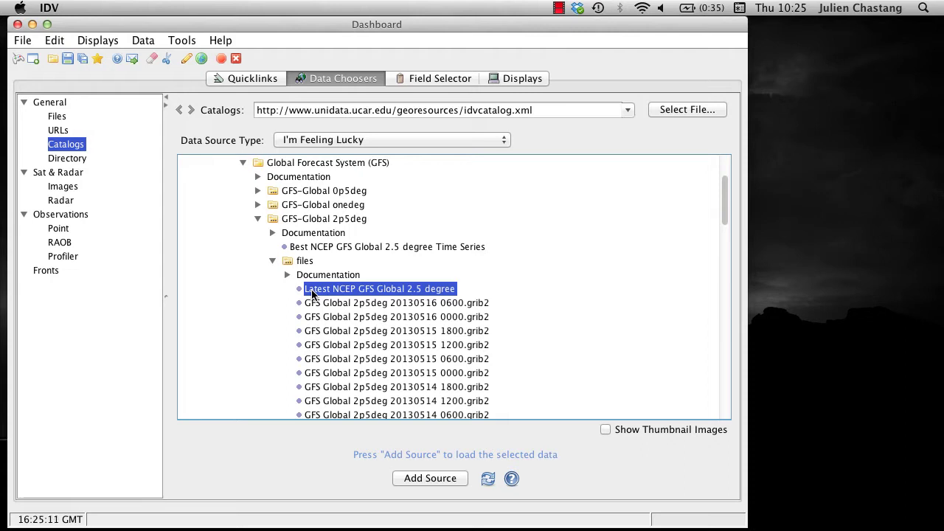
click(425, 480)
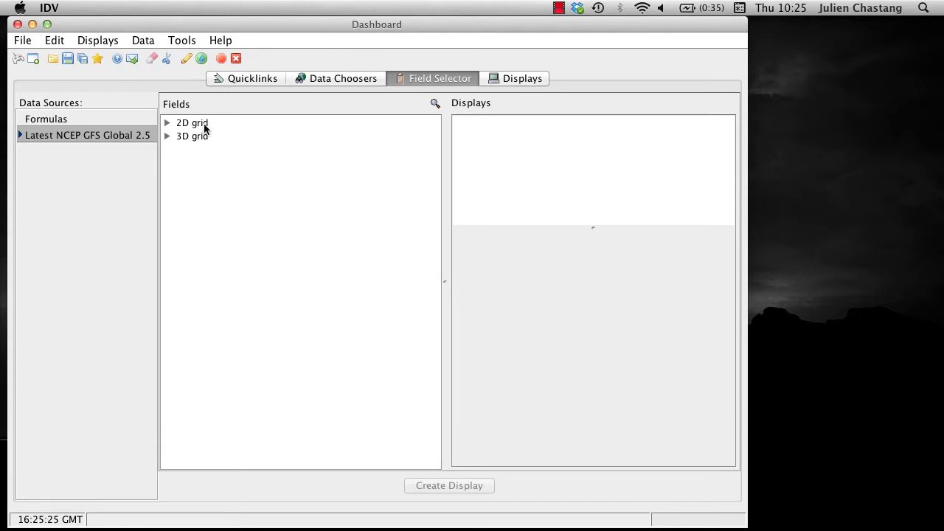
- Under 3D grid > Mass, select Geopotential height @ Isobaric surface for a Contour Plan View
click(167, 136)
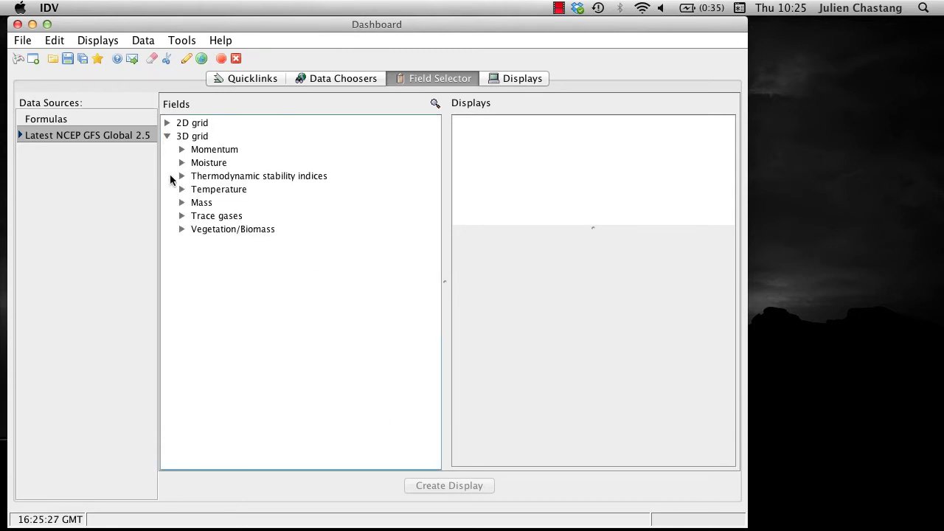
click(181, 203)
click(232, 229)
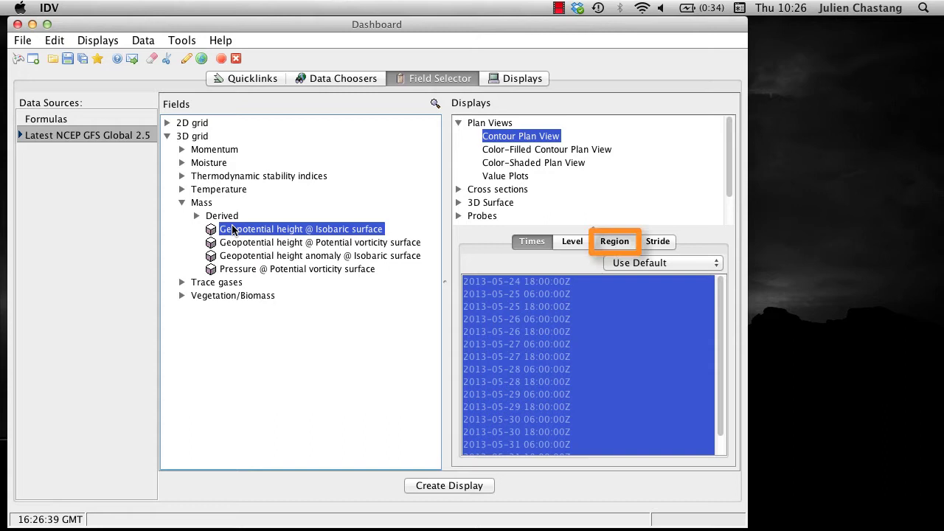
- Turn off the default region and draw a rectangle over North America
click(619, 242)
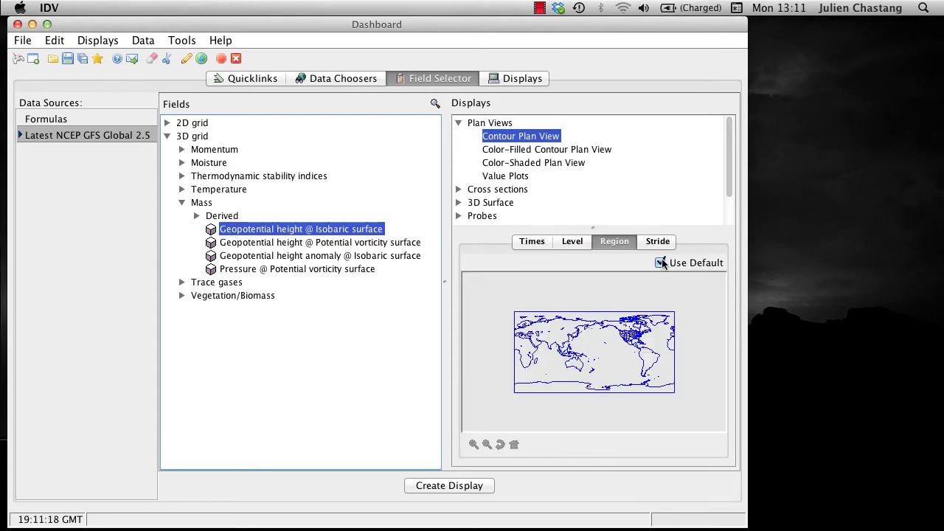
click(660, 262)
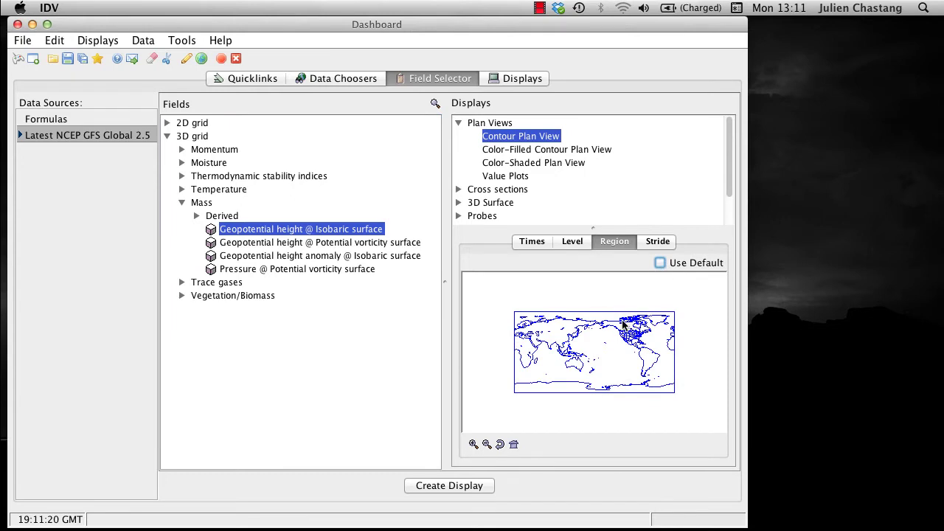
mouse_move(615, 322)
mouse_down()
mouse_move(660, 354)
mouse_move(656, 334)
mouse_up()
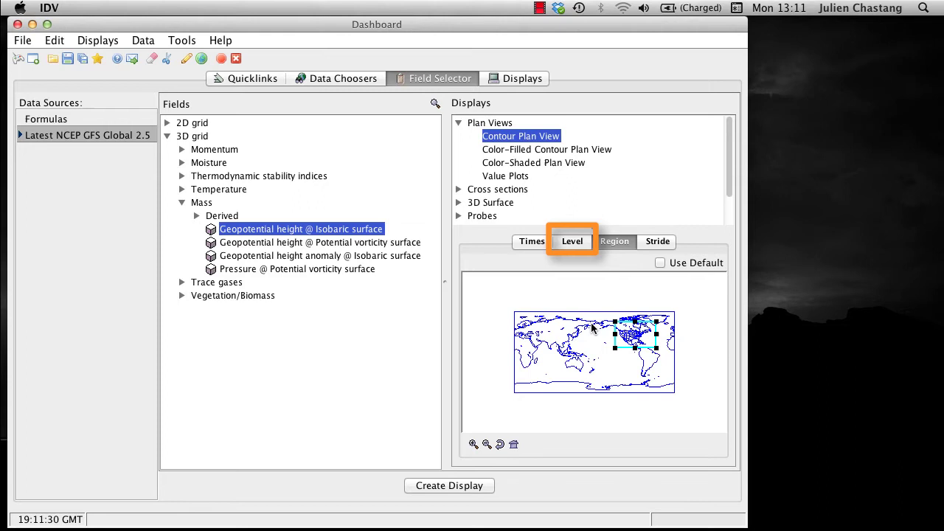
- After trying single pressure levels such as 95000, 80000 and 60000 Pa, choose All Levels
click(580, 243)
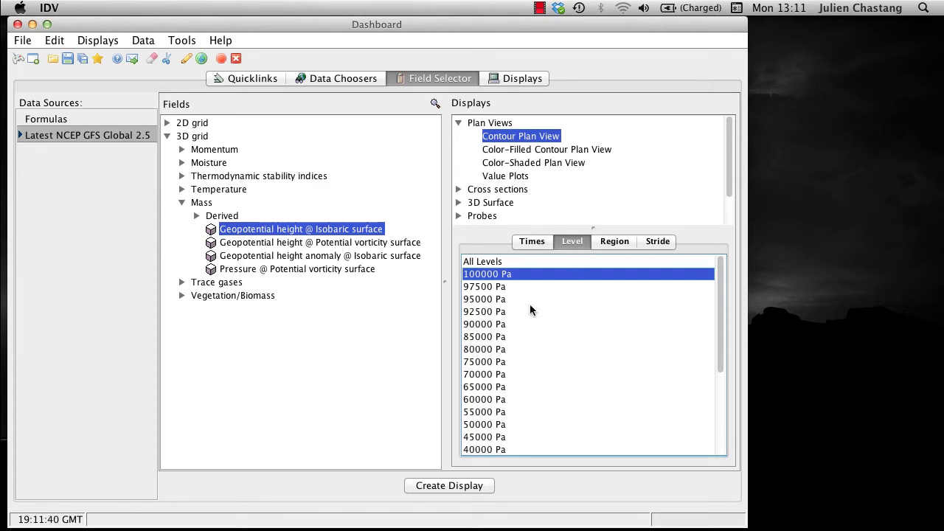
click(497, 299)
click(489, 352)
click(478, 400)
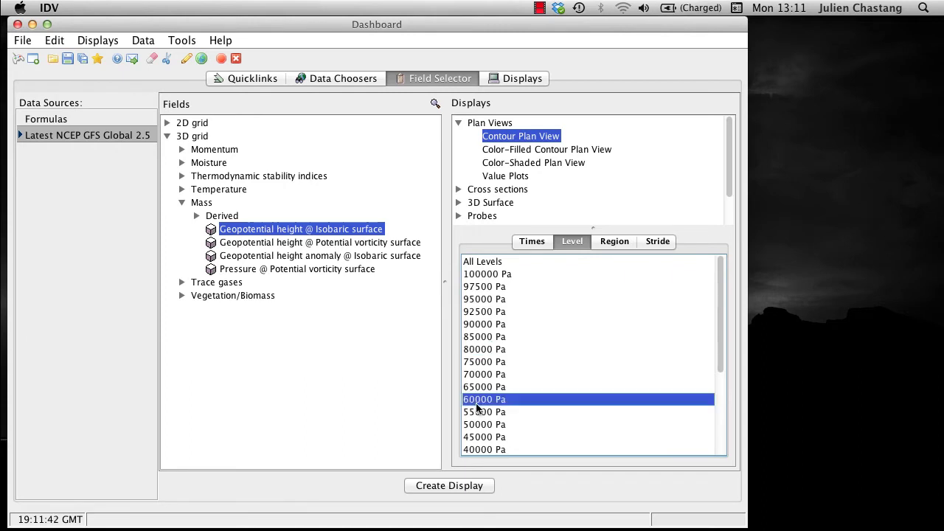
shift+click(490, 287)
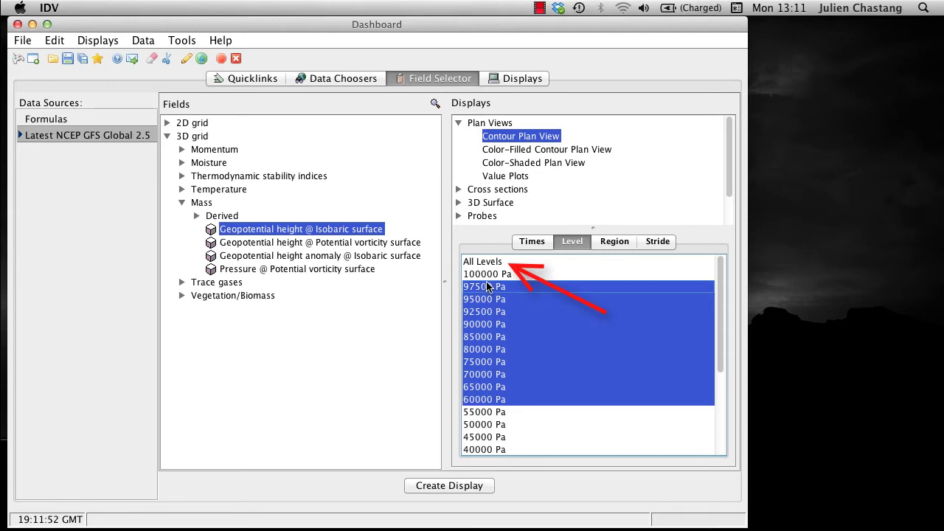
click(483, 263)
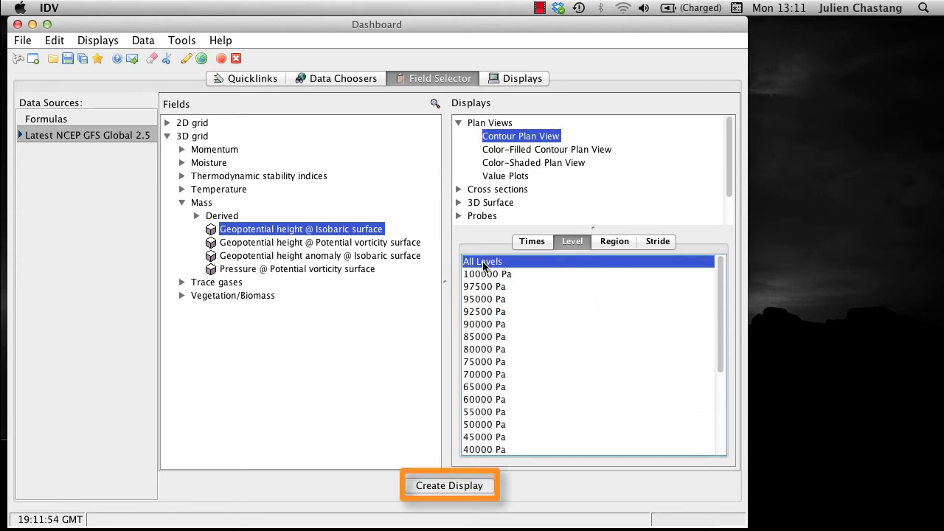
- Create the contour plan view and switch the map colors to Black on white
click(449, 486)
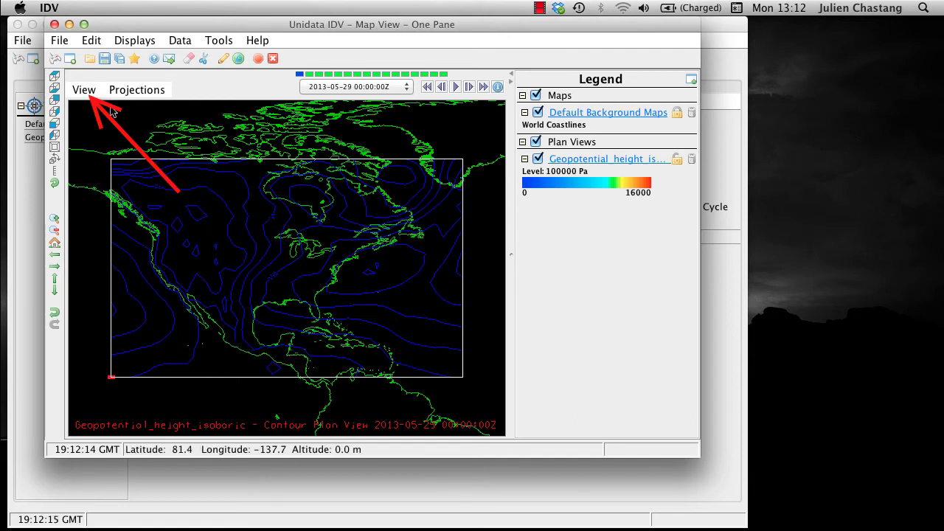
click(89, 92)
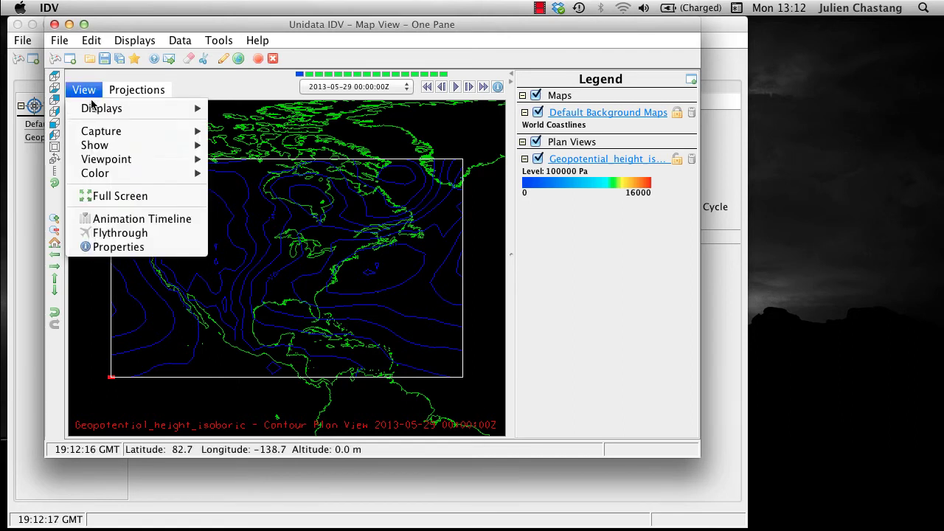
mouse_move(94, 175)
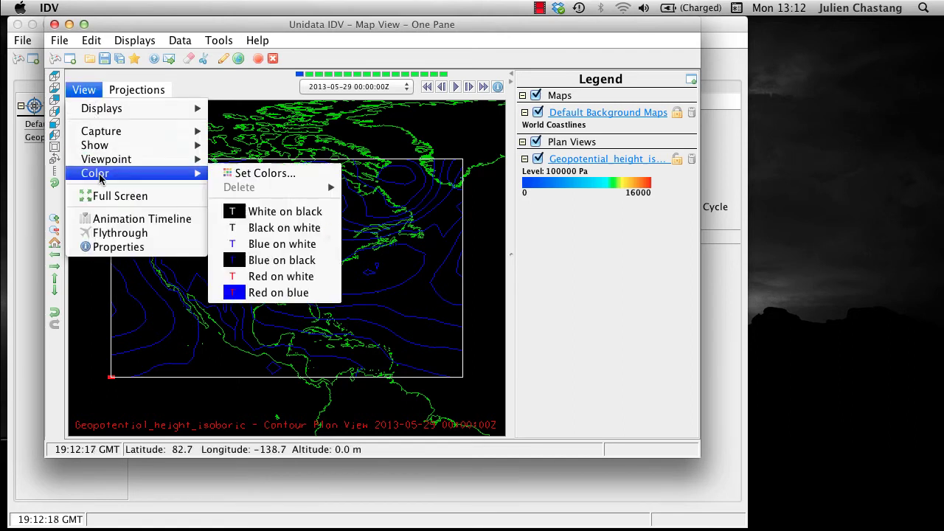
click(281, 229)
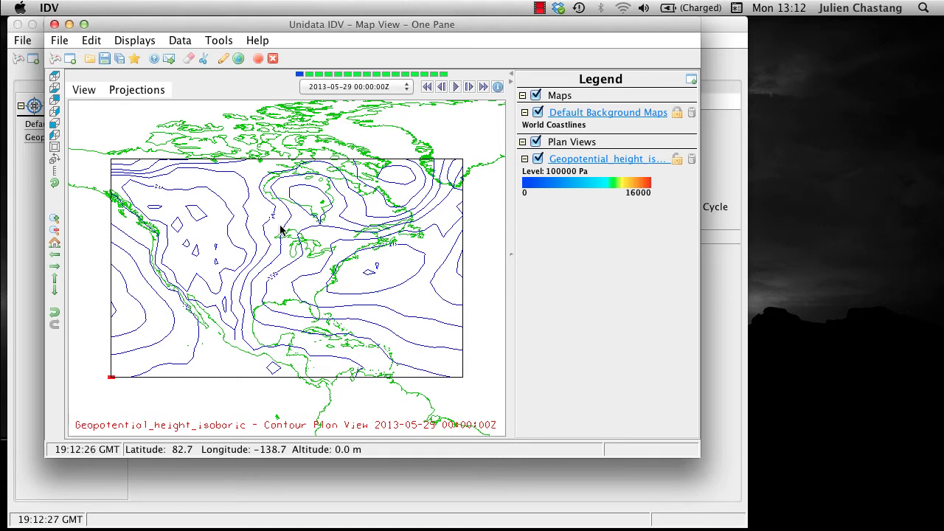
- Set the geopotential height contour line width to 3 in the contour settings
click(591, 161)
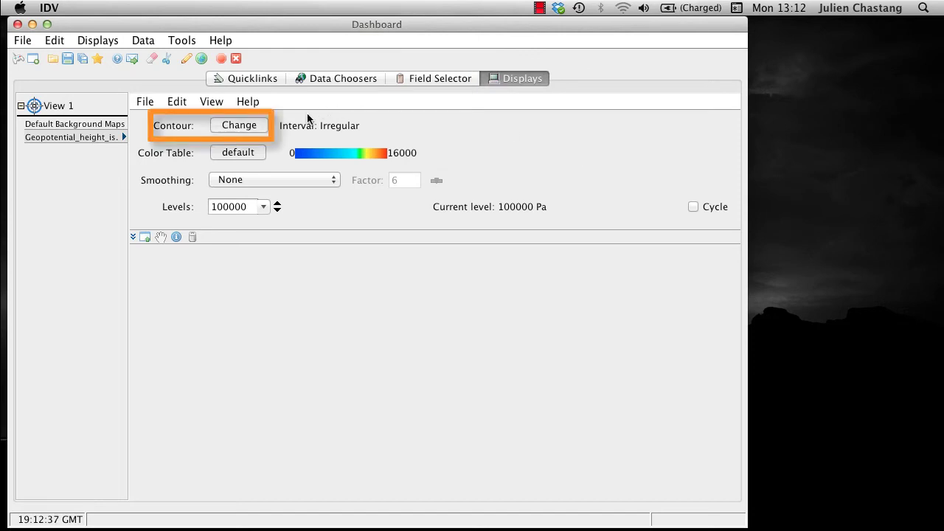
click(249, 127)
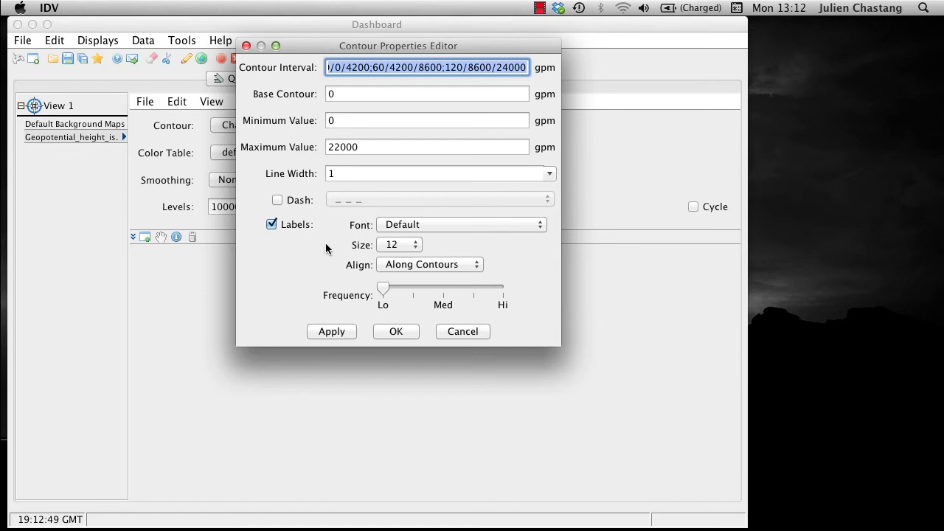
click(348, 176)
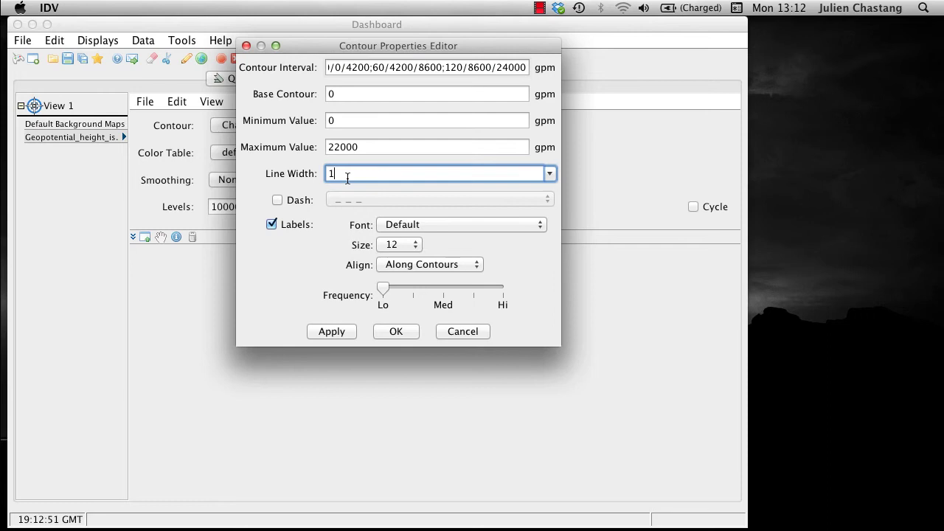
key(BackSpace)
text(3)
click(391, 329)
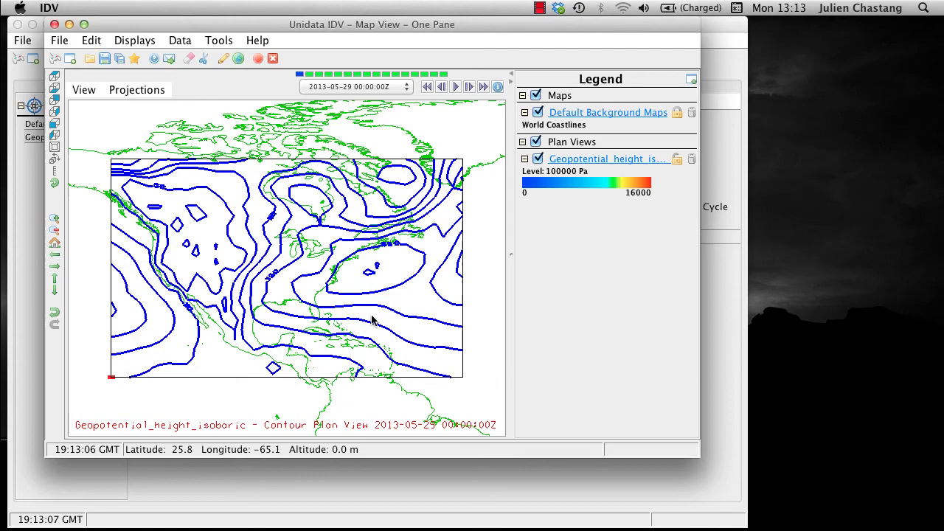
- Tilt the map into a 3D perspective and drag the contours up to 6626.2 m
drag(350, 327, 325, 218)
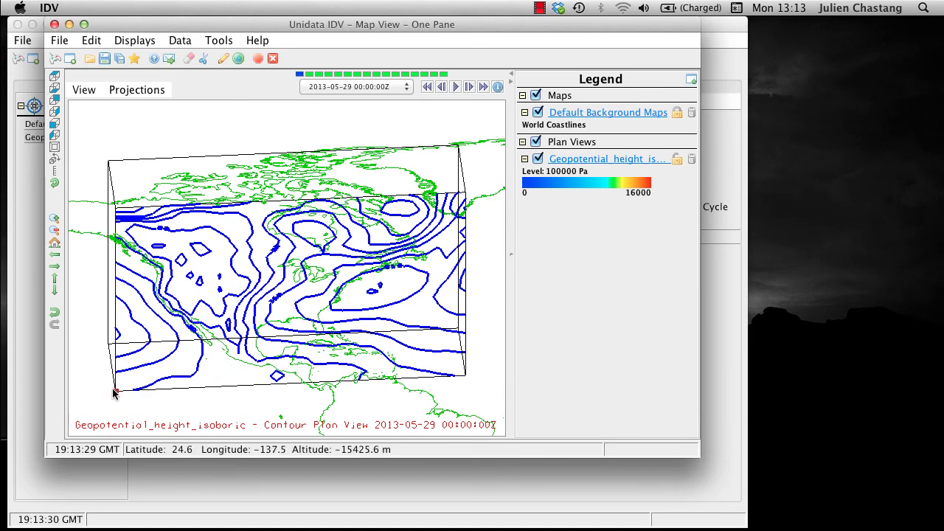
mouse_move(113, 391)
mouse_down()
mouse_move(110, 363)
mouse_move(111, 374)
mouse_up()
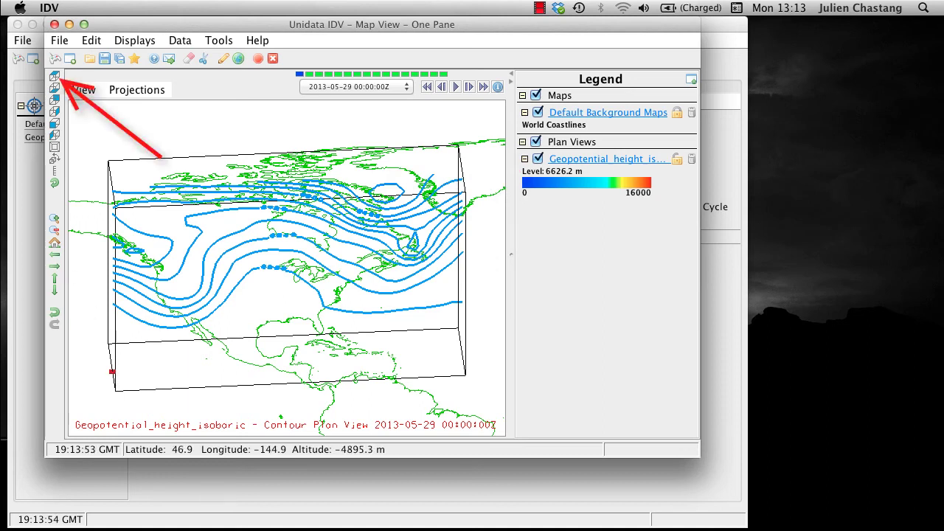
- Reset the map to a flat top-down view of North America
click(54, 77)
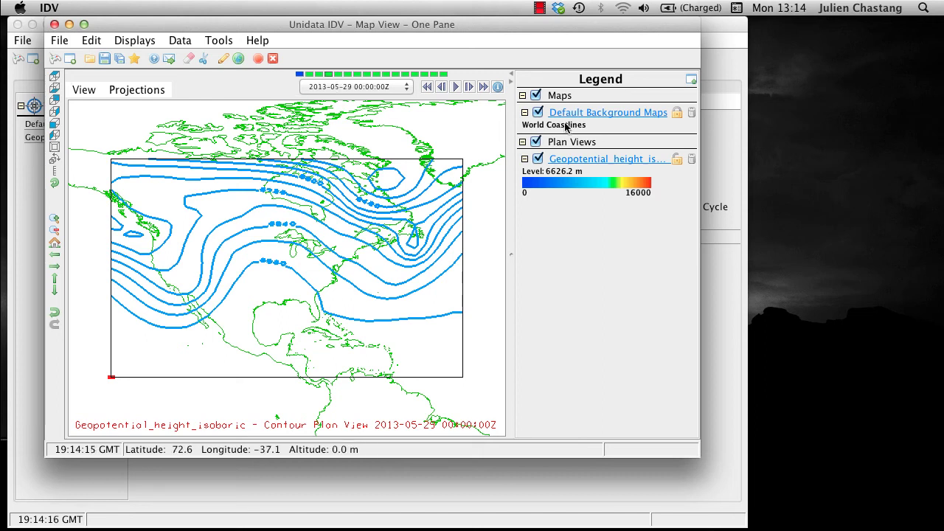
- From the legend's Edit > Levels menu, show 50000 Pa, then bring up the display controls
right_click(569, 158)
mouse_move(595, 203)
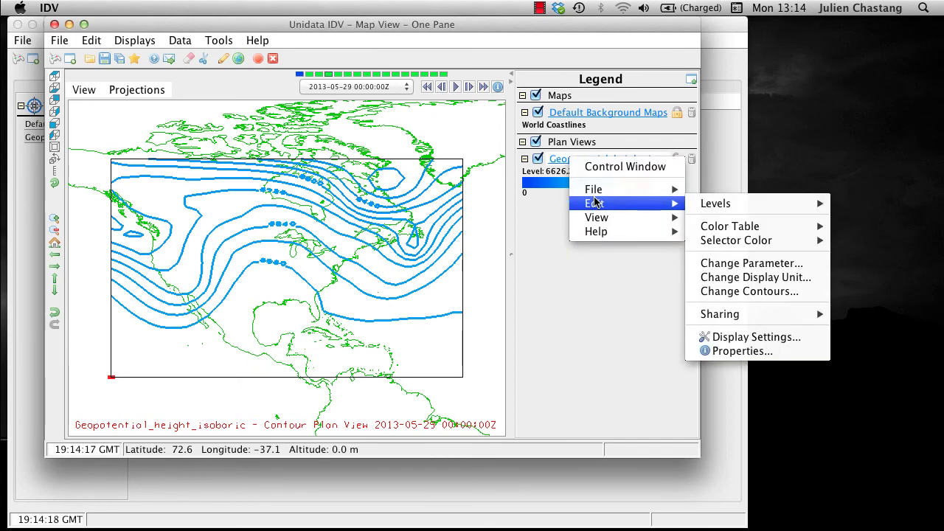
mouse_move(742, 208)
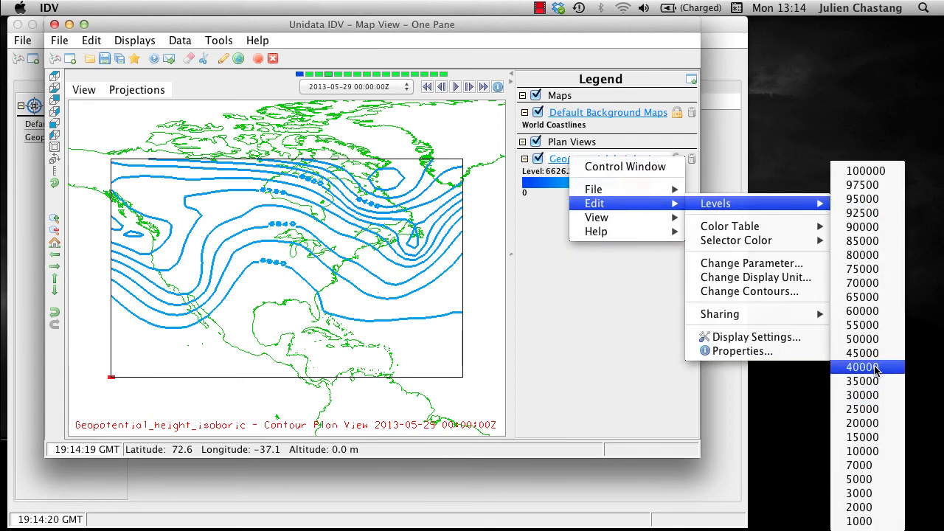
click(868, 343)
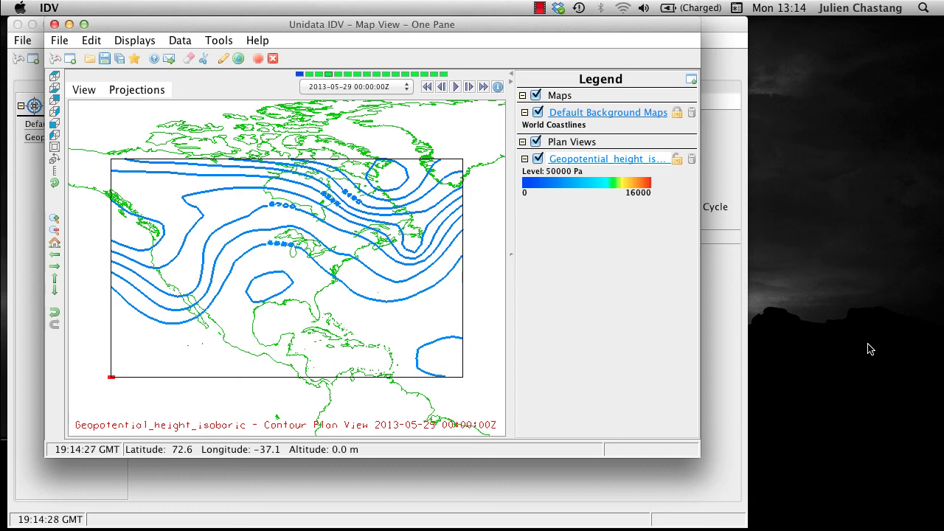
key(super+grave)
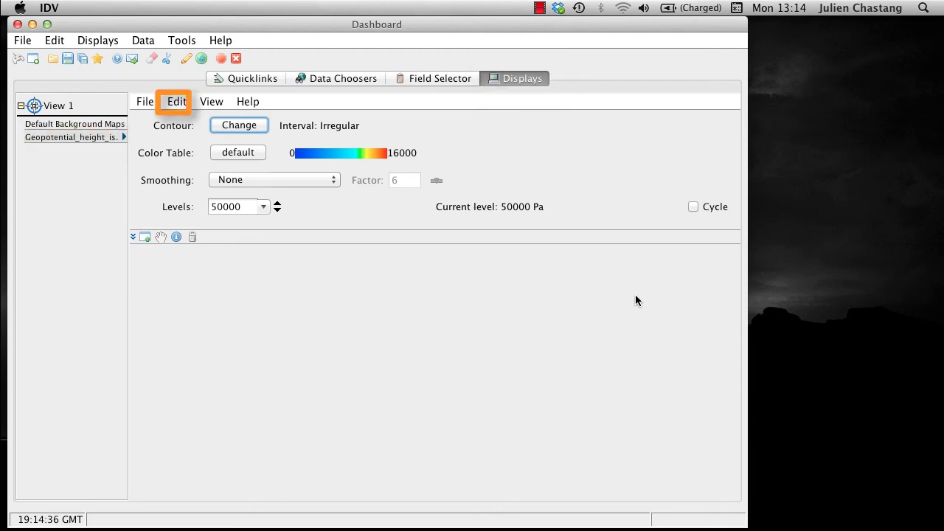
- Change the contour level to 30000 Pa, then pick 100000 Pa from the Levels dropdown
click(186, 102)
mouse_move(242, 120)
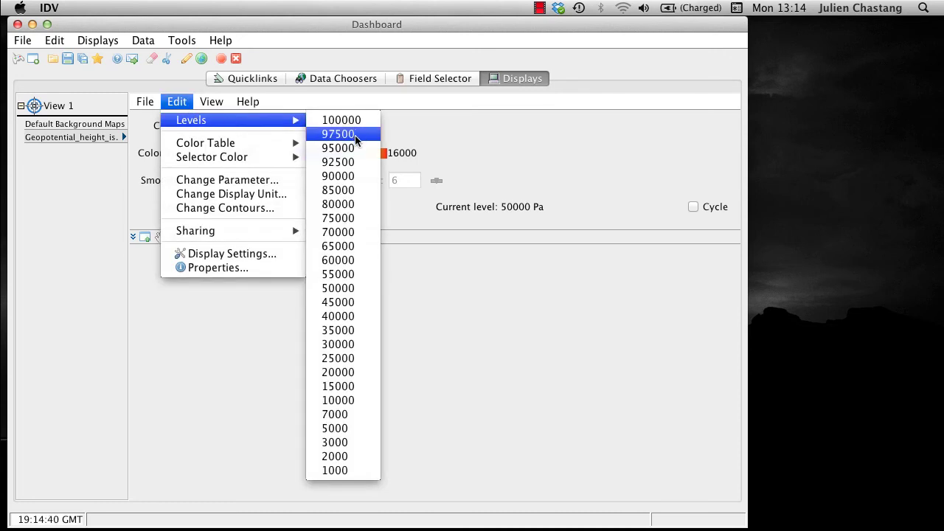
click(349, 344)
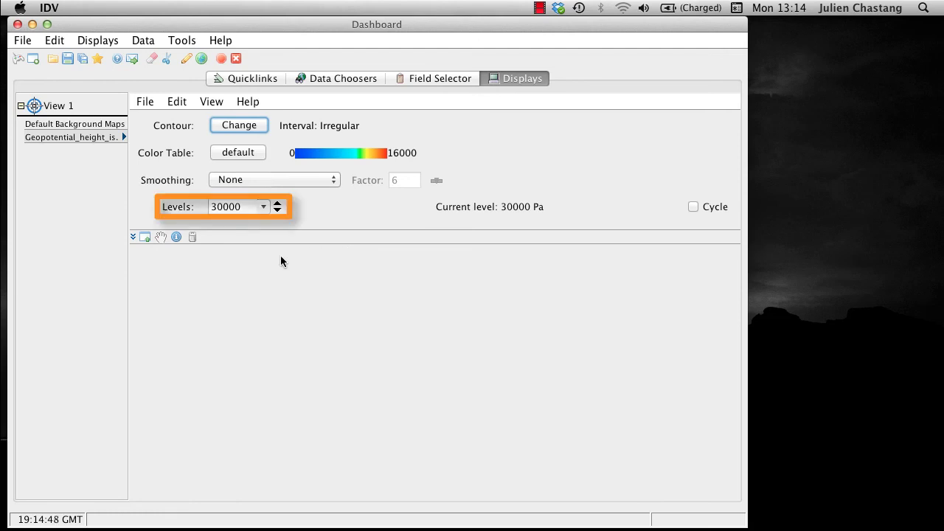
click(263, 207)
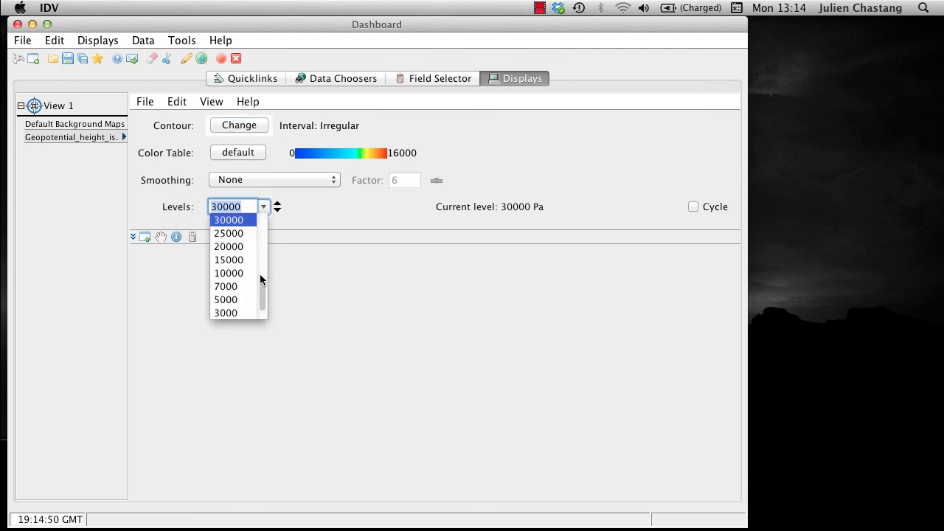
drag(260, 277, 257, 215)
click(246, 220)
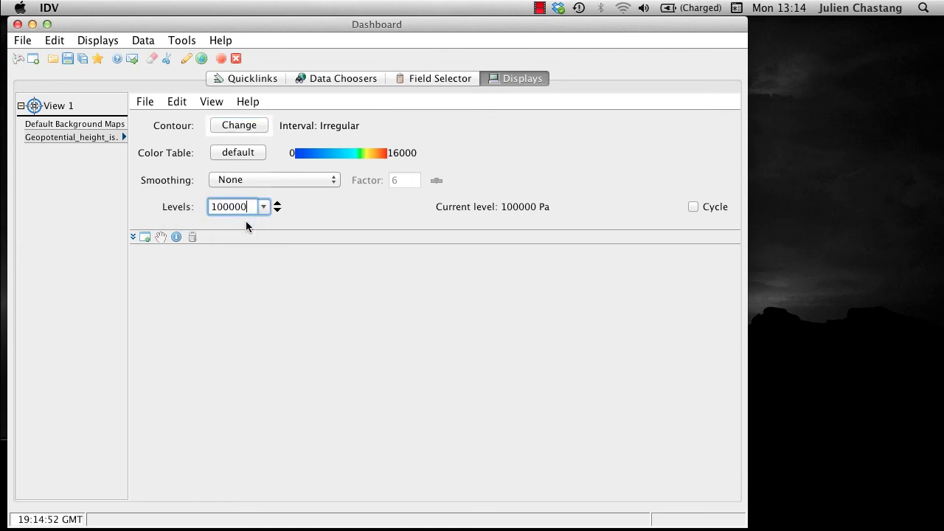